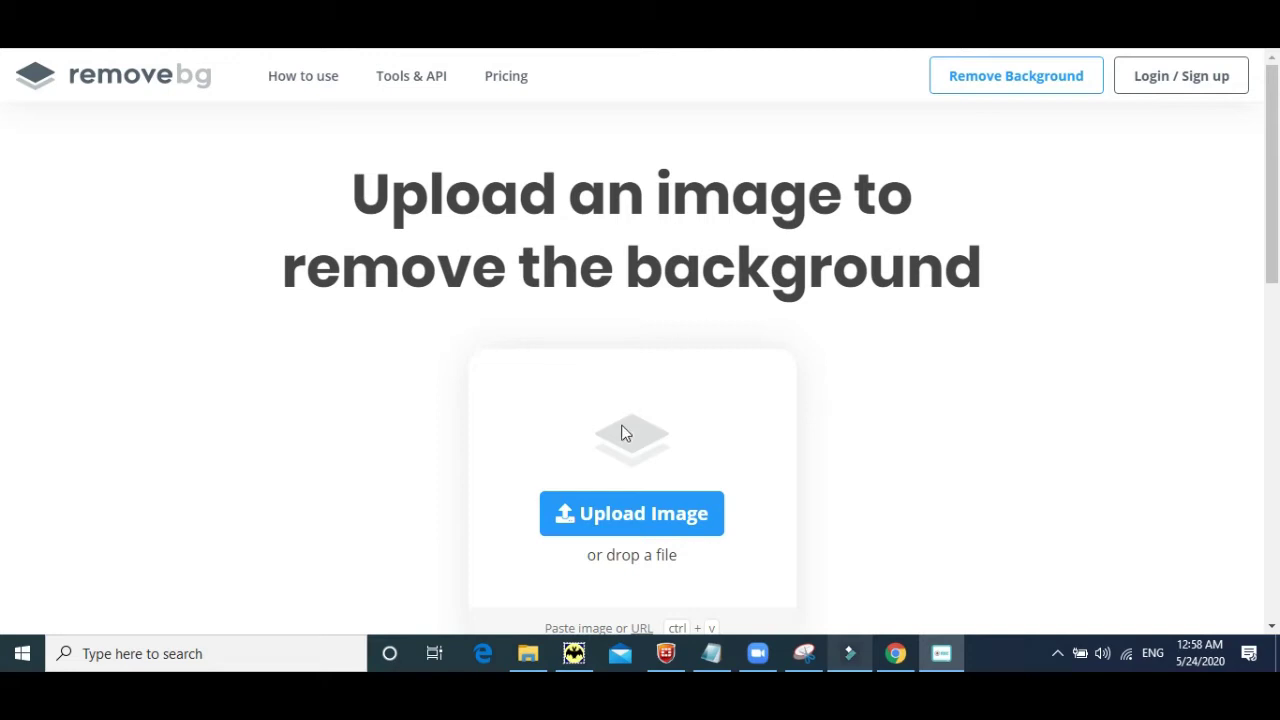
Upload the 535d46c... jpg photo of the man in the suit and view his transparent cut-out.
click(632, 533)
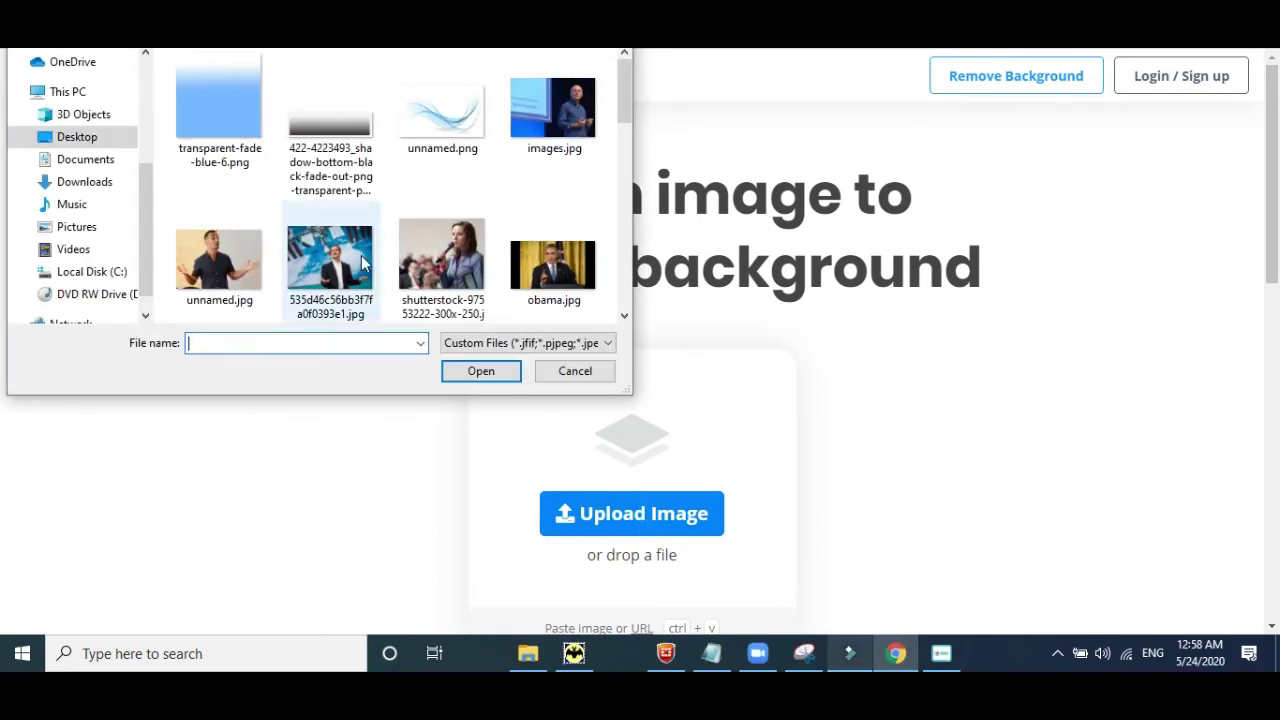
double_click(347, 256)
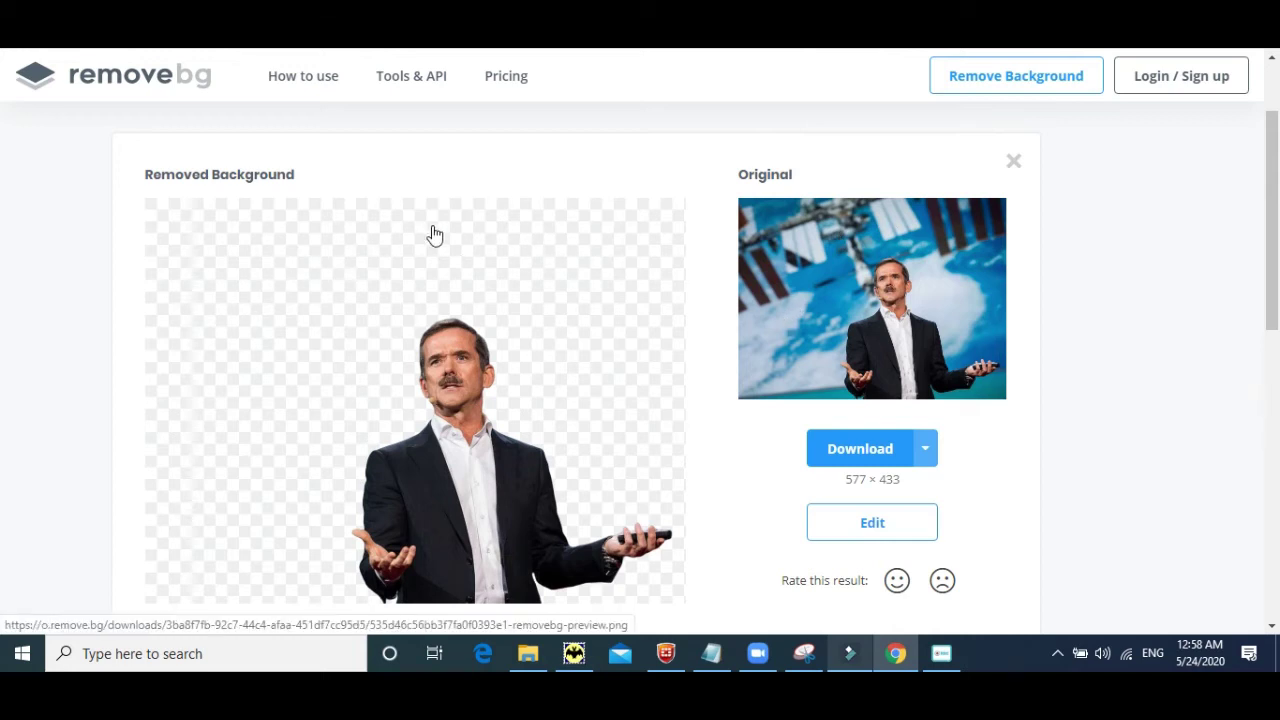
scroll(3, 234, down, 2)
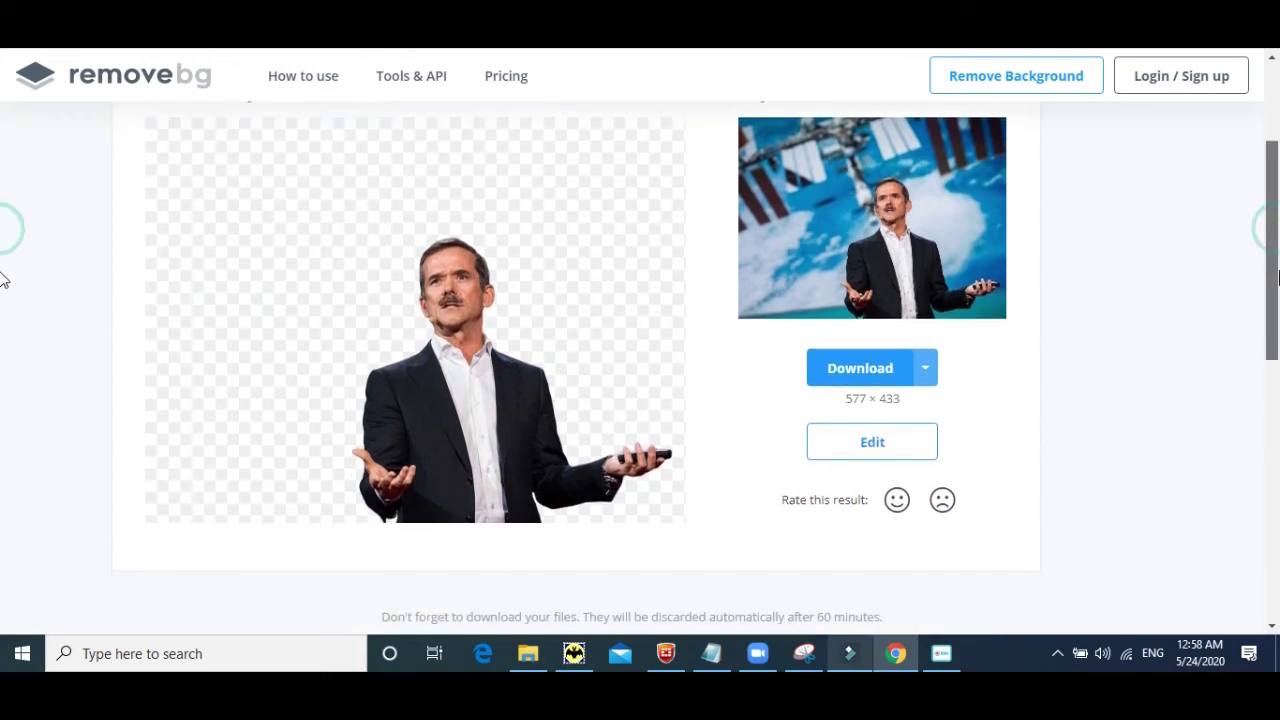
scroll(3, 300, up, 1)
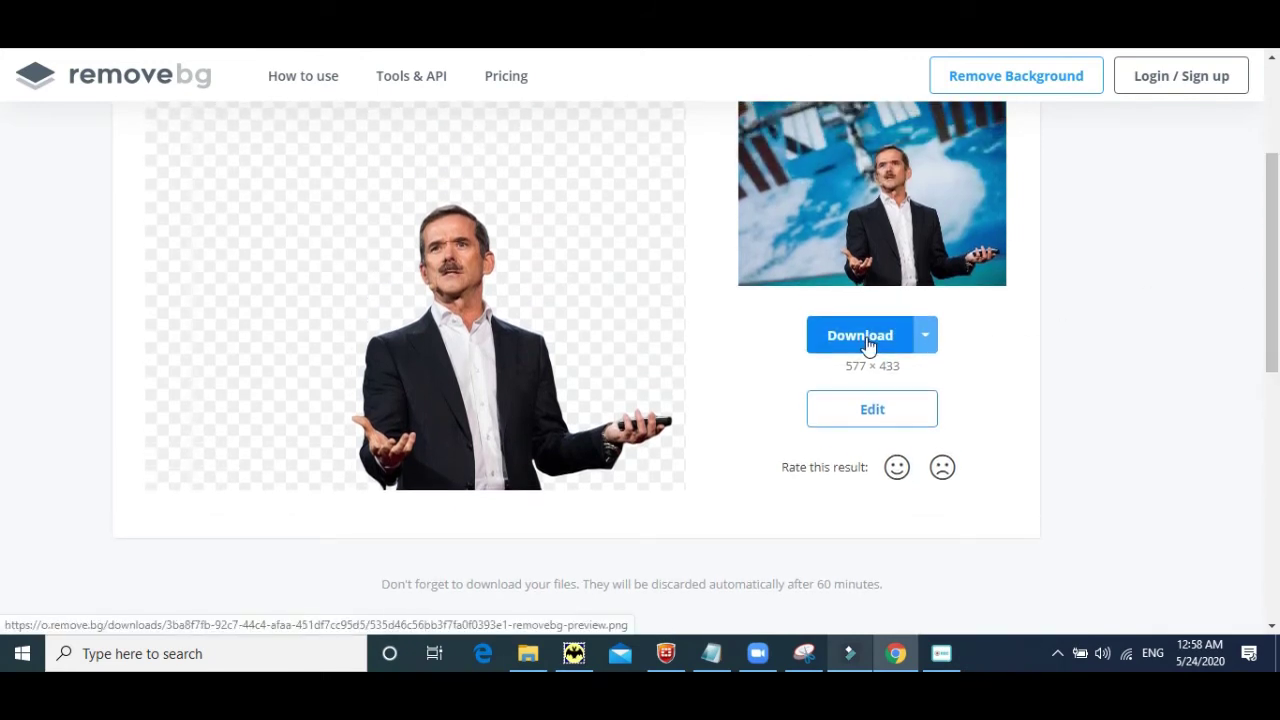
click(872, 409)
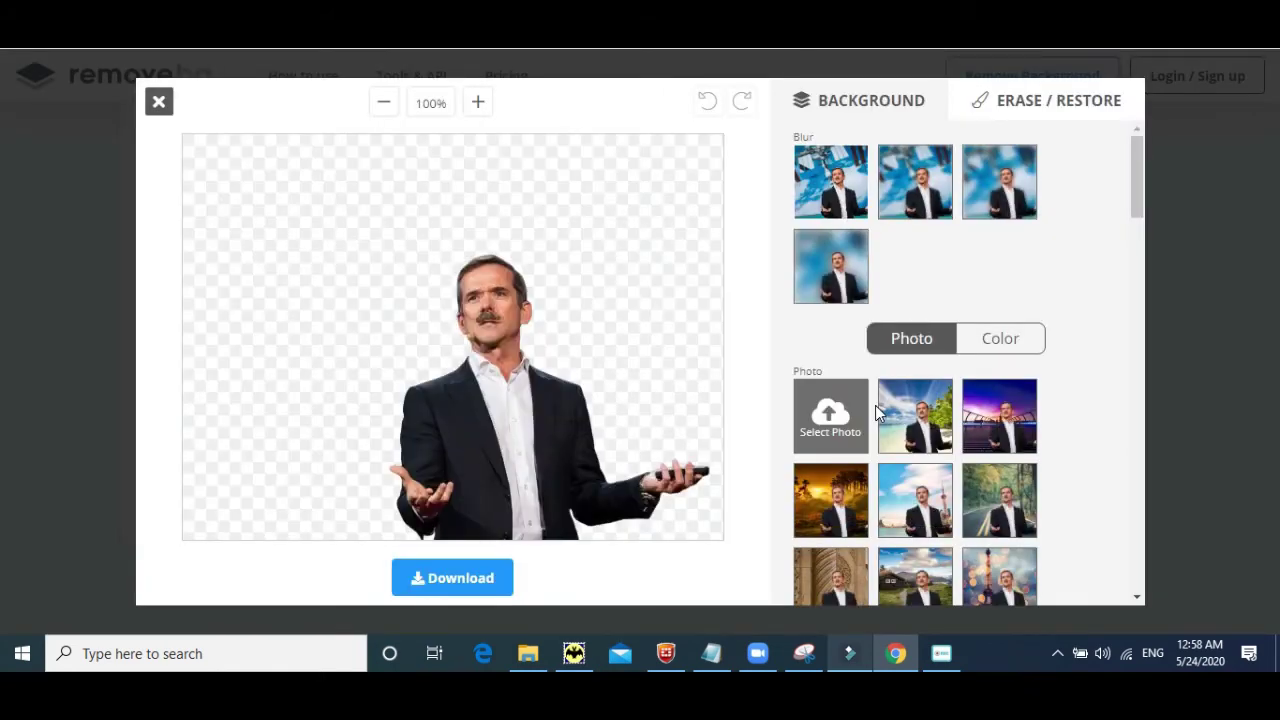
click(828, 187)
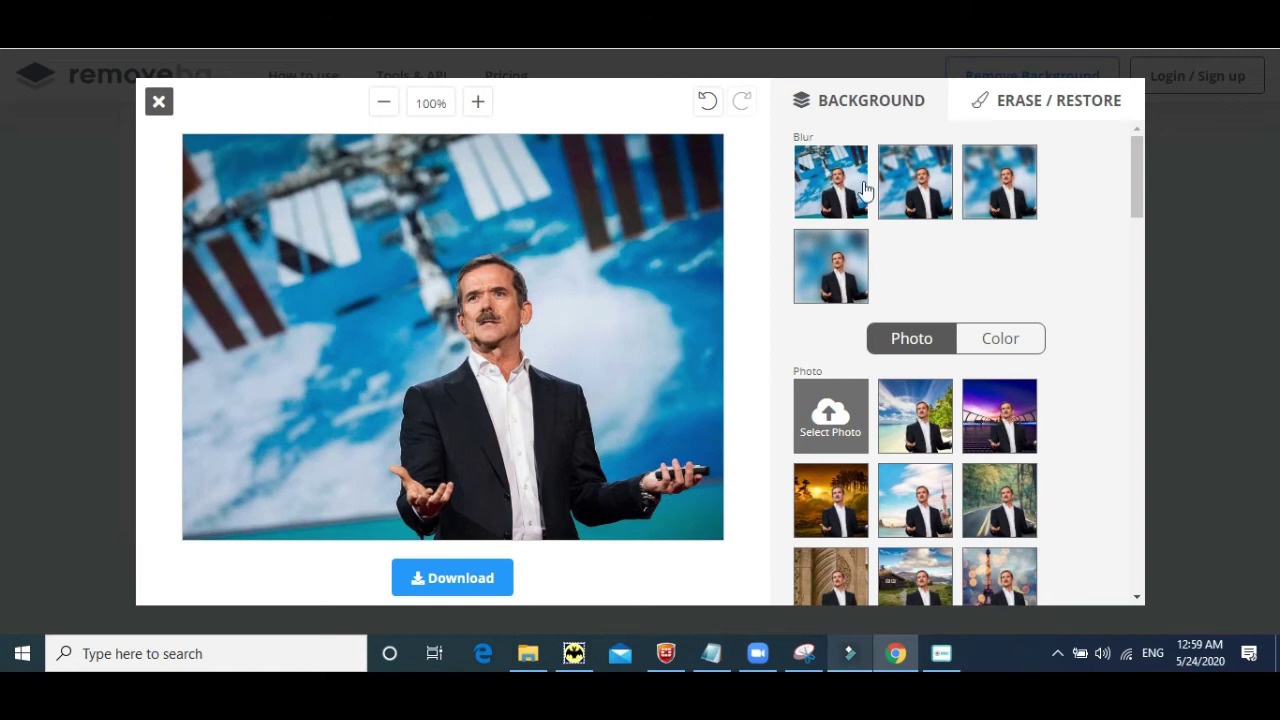
click(906, 195)
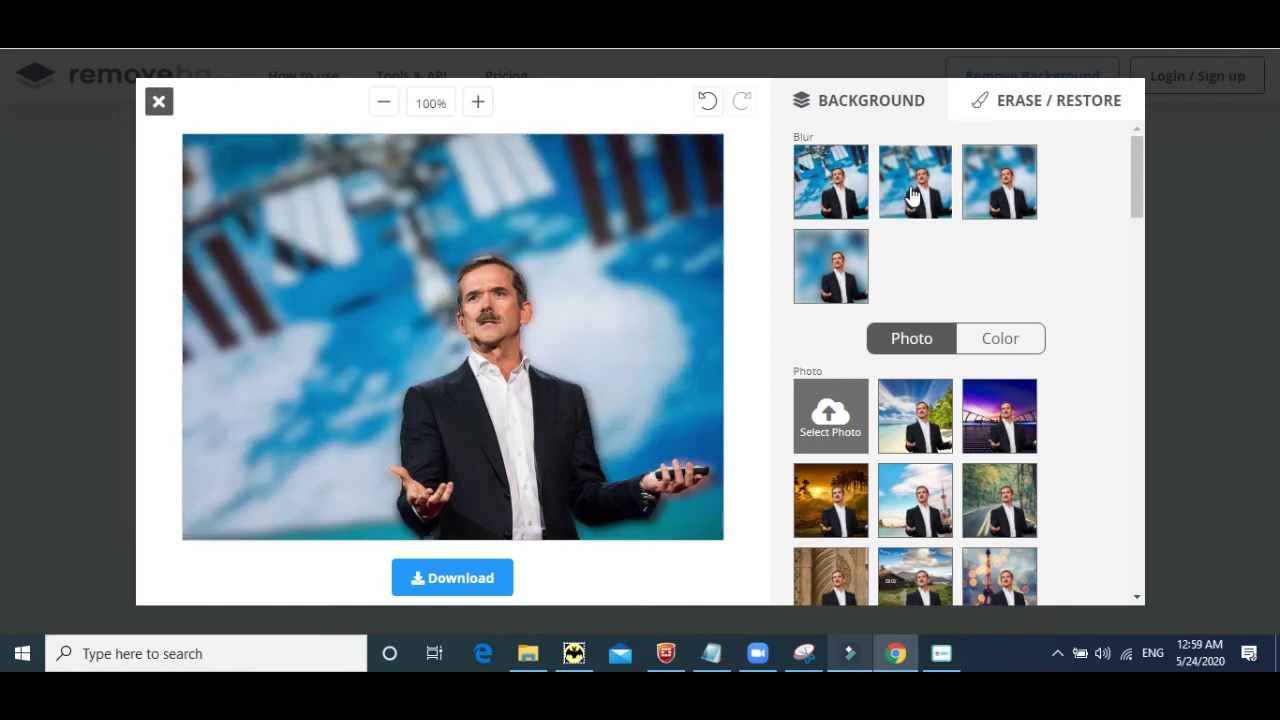
click(998, 192)
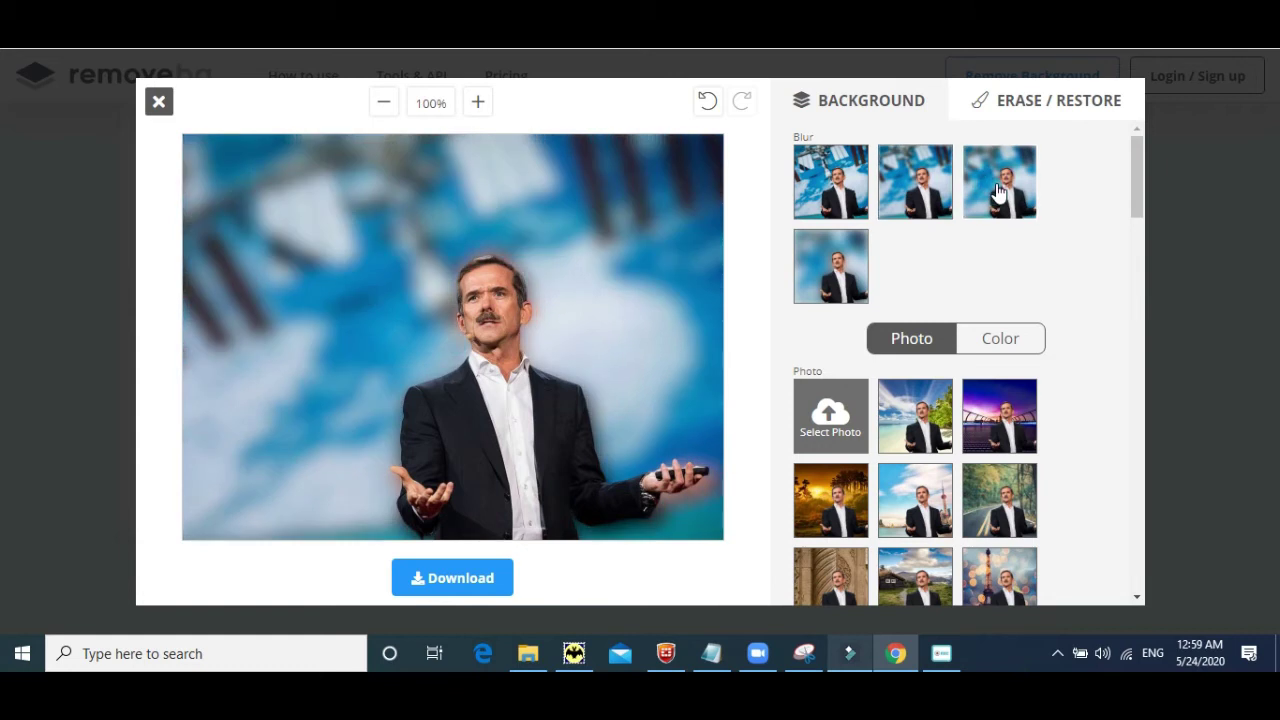
click(843, 255)
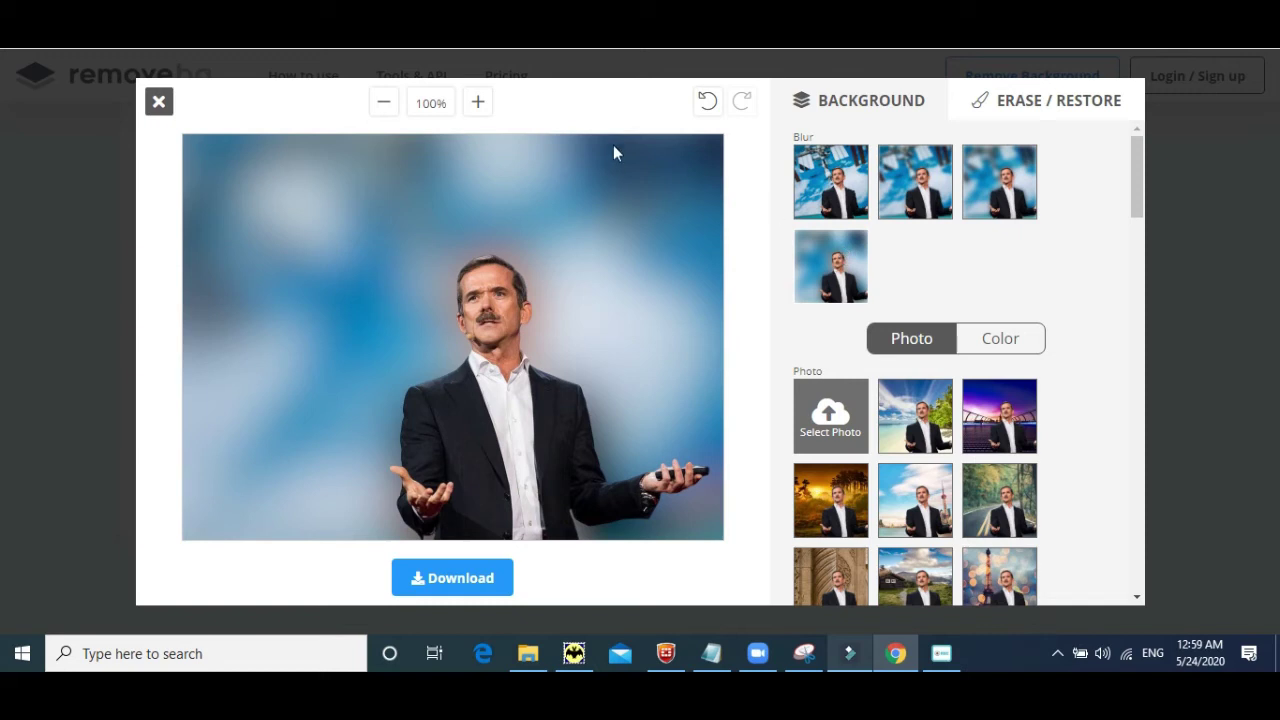
click(158, 101)
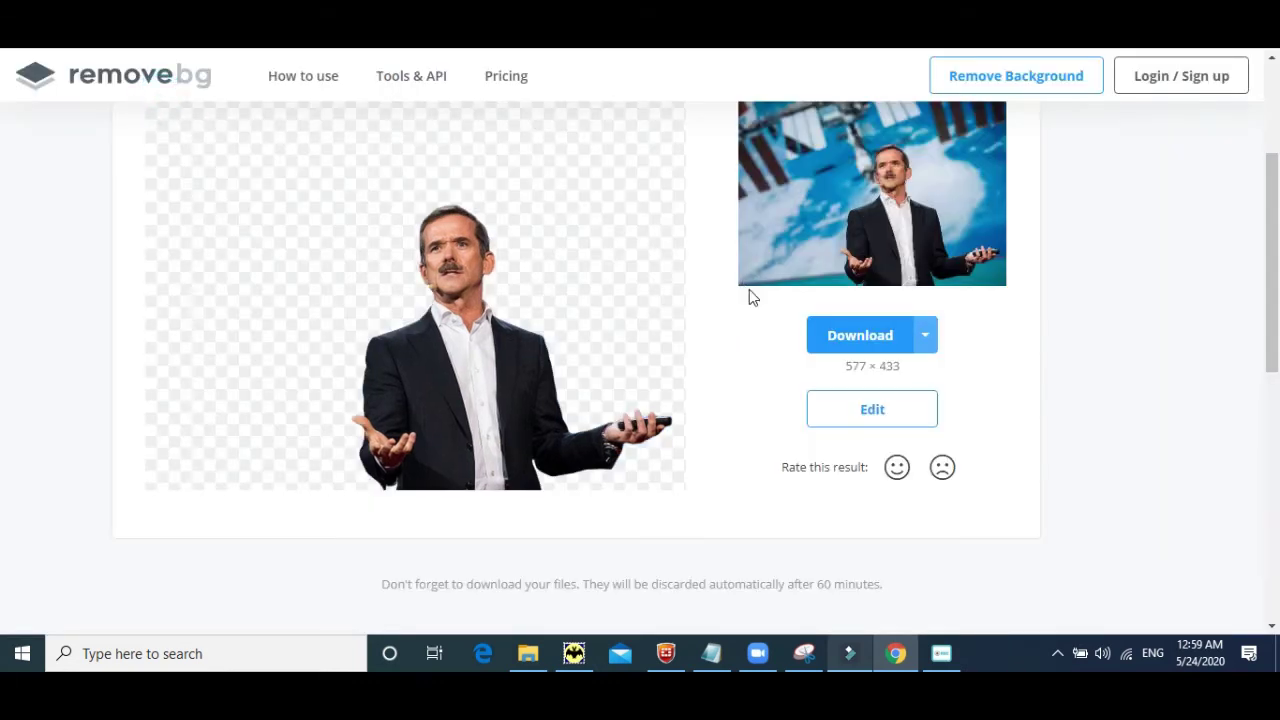
Try solid red, pink, purple and yellow-green backdrops, then return to a transparent background.
click(861, 404)
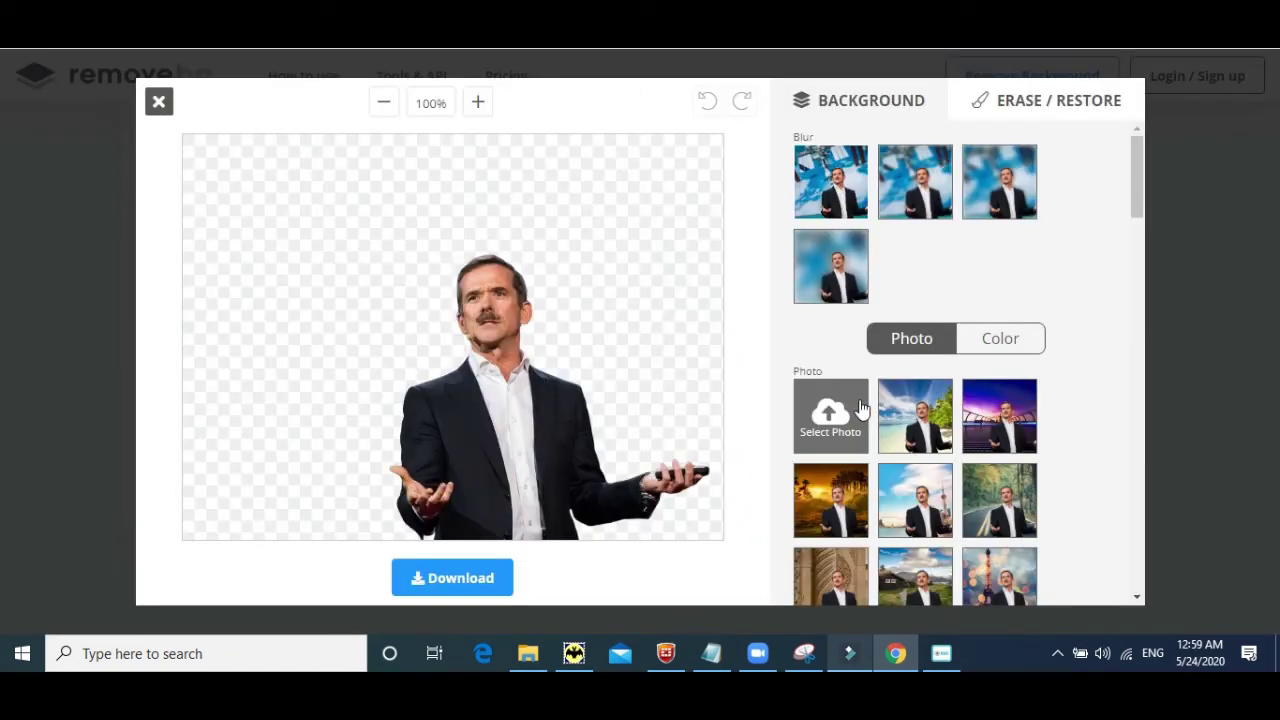
click(1004, 352)
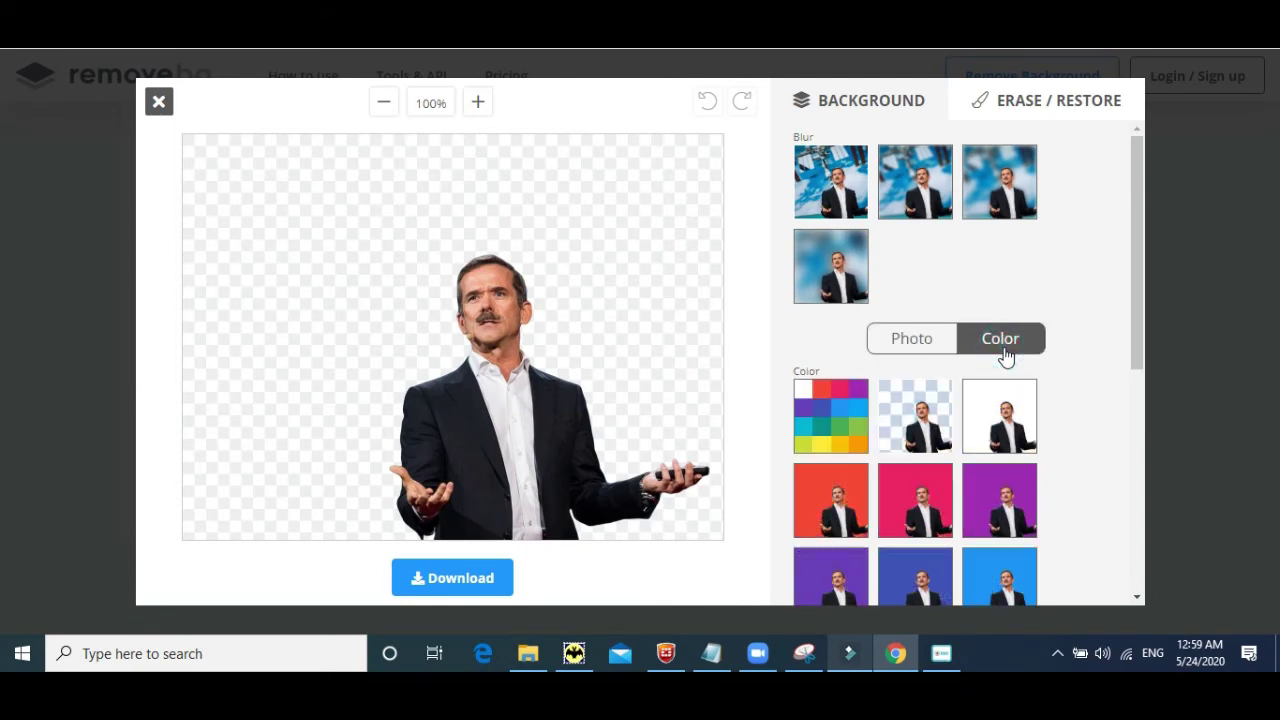
drag(1136, 310, 1143, 398)
click(855, 318)
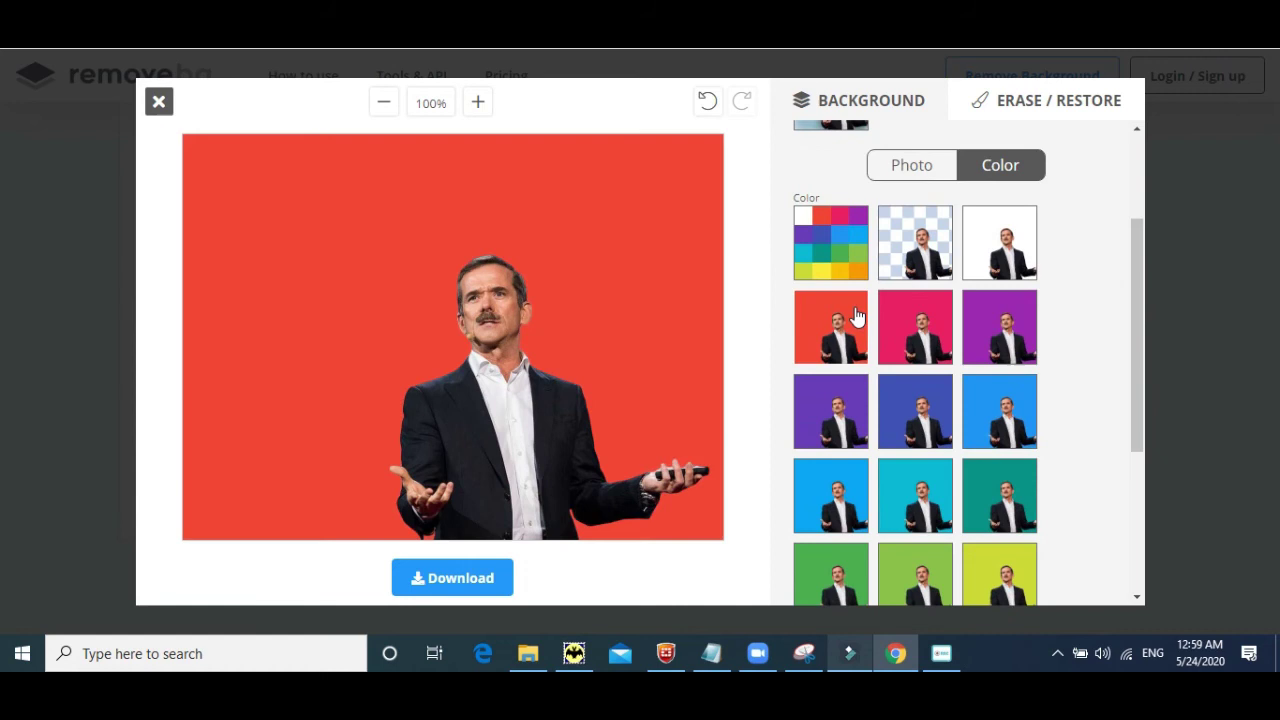
click(912, 328)
click(996, 332)
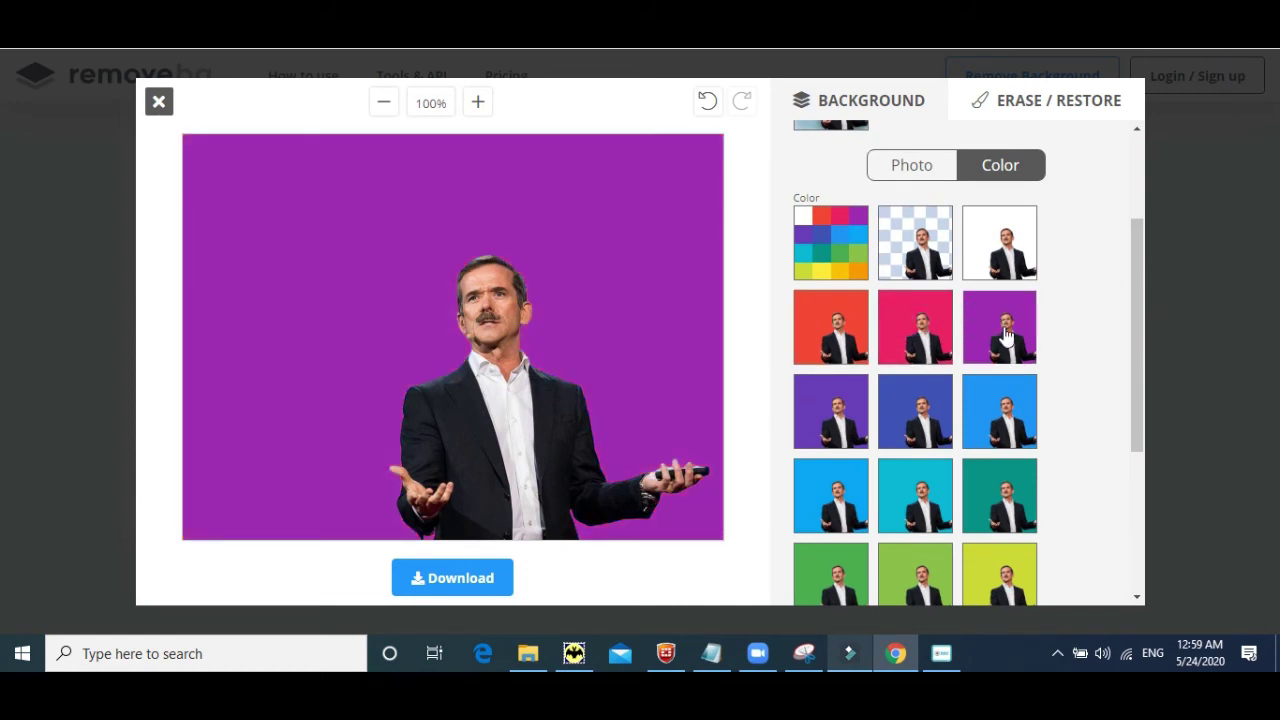
click(985, 587)
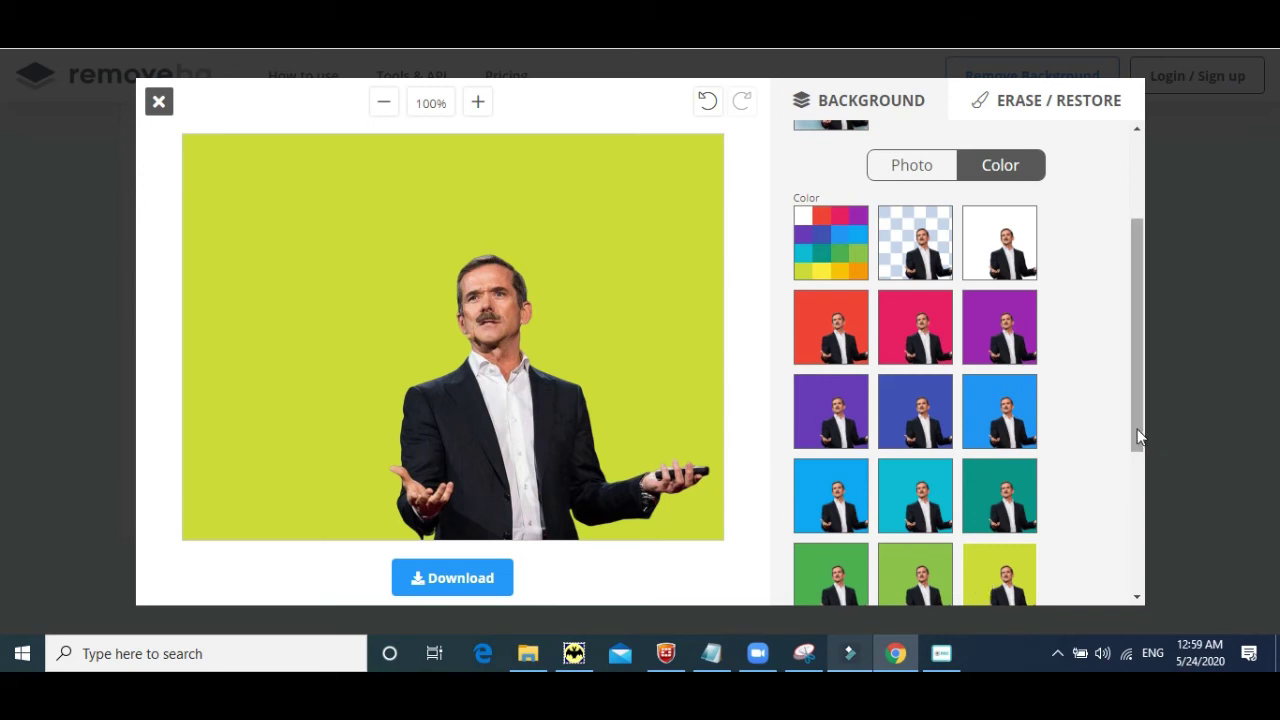
scroll(1140, 435, up, 2)
click(918, 410)
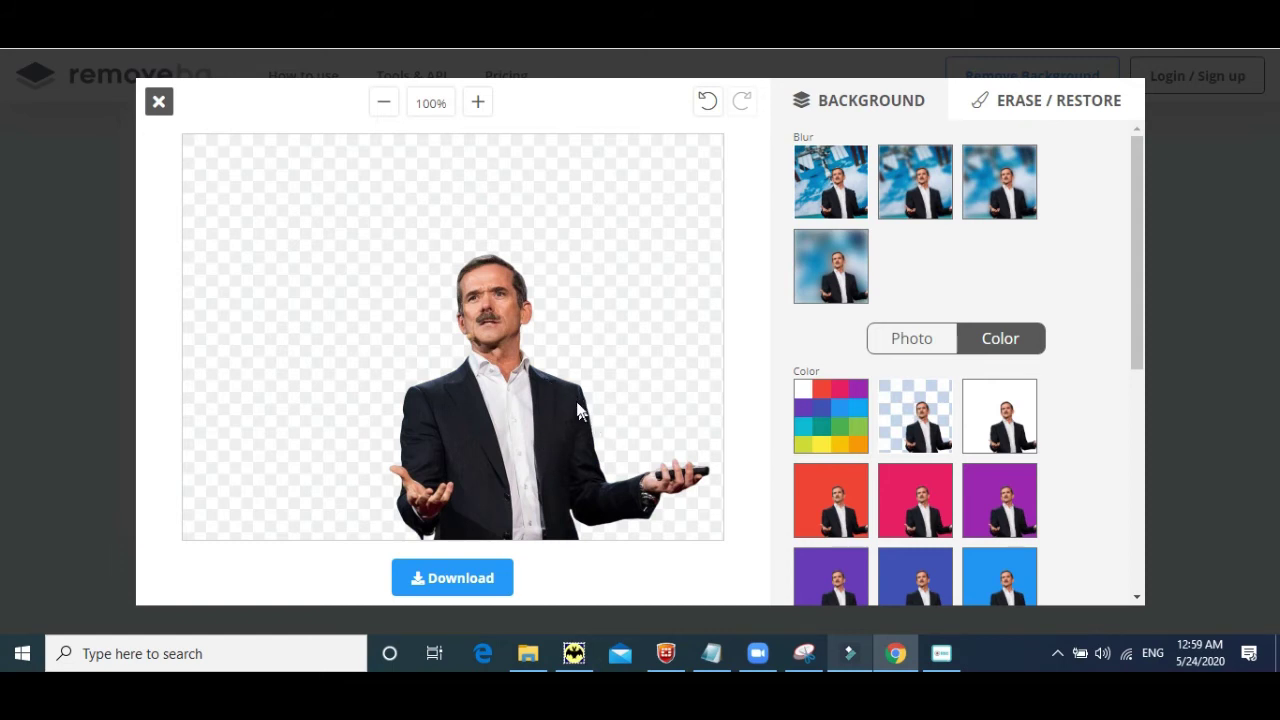
Erase a spot on the jacket near the shoulder, restore it in three places, then prepare the download.
click(1014, 106)
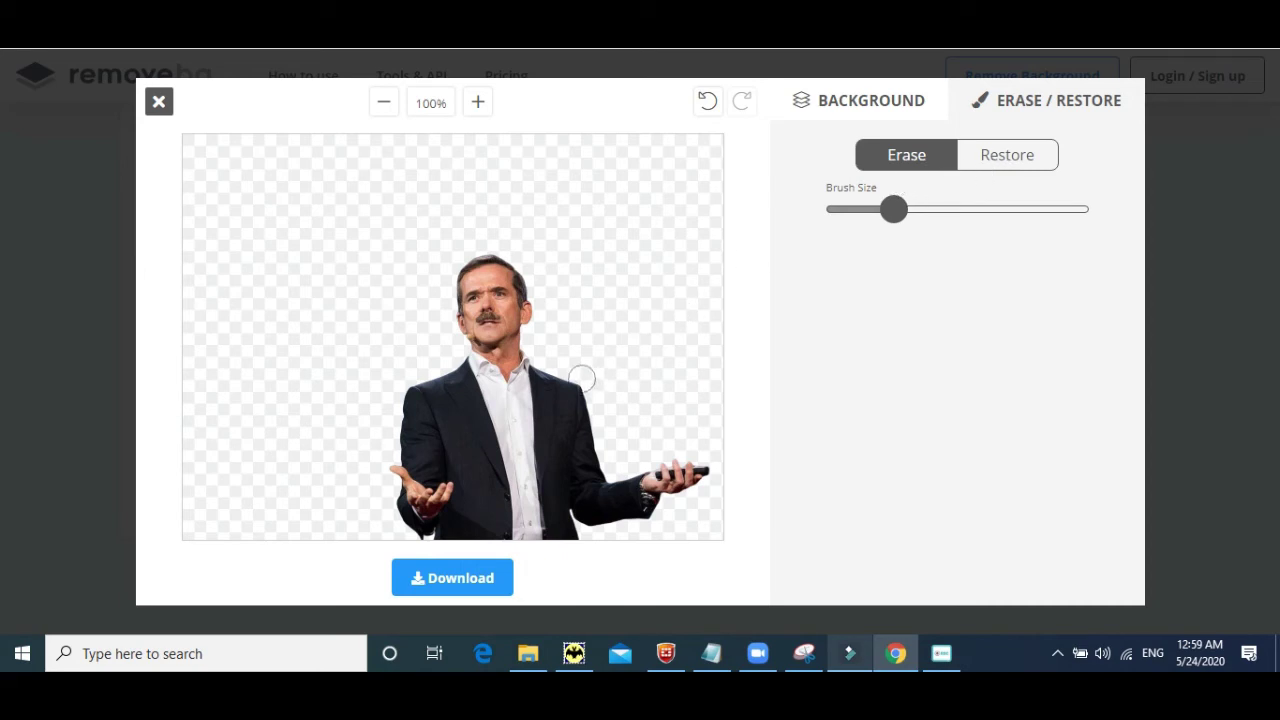
click(581, 380)
click(975, 162)
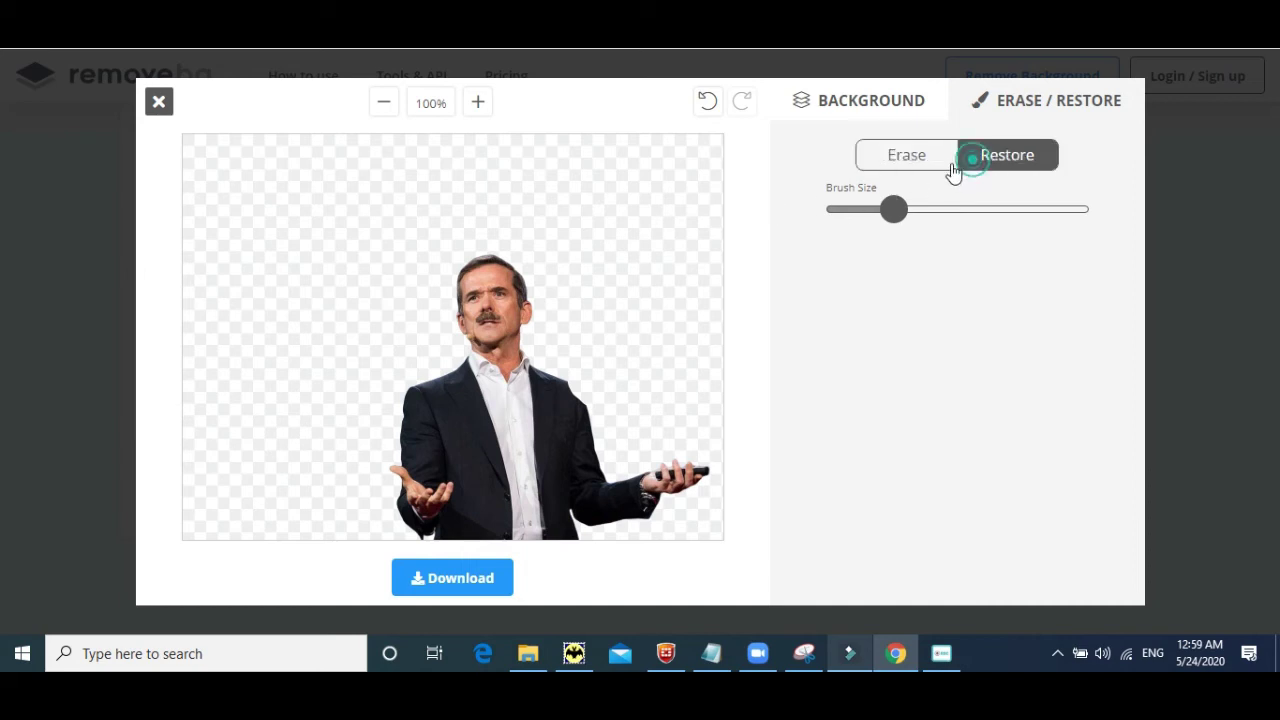
click(562, 392)
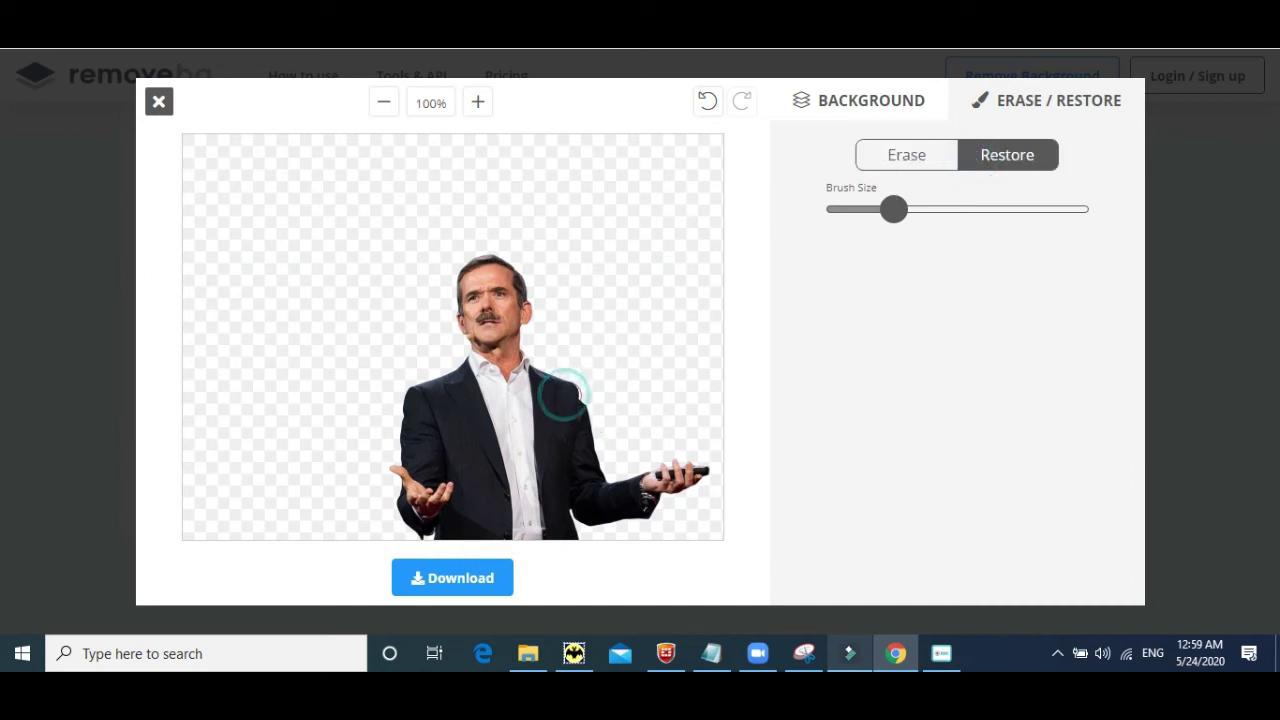
click(566, 391)
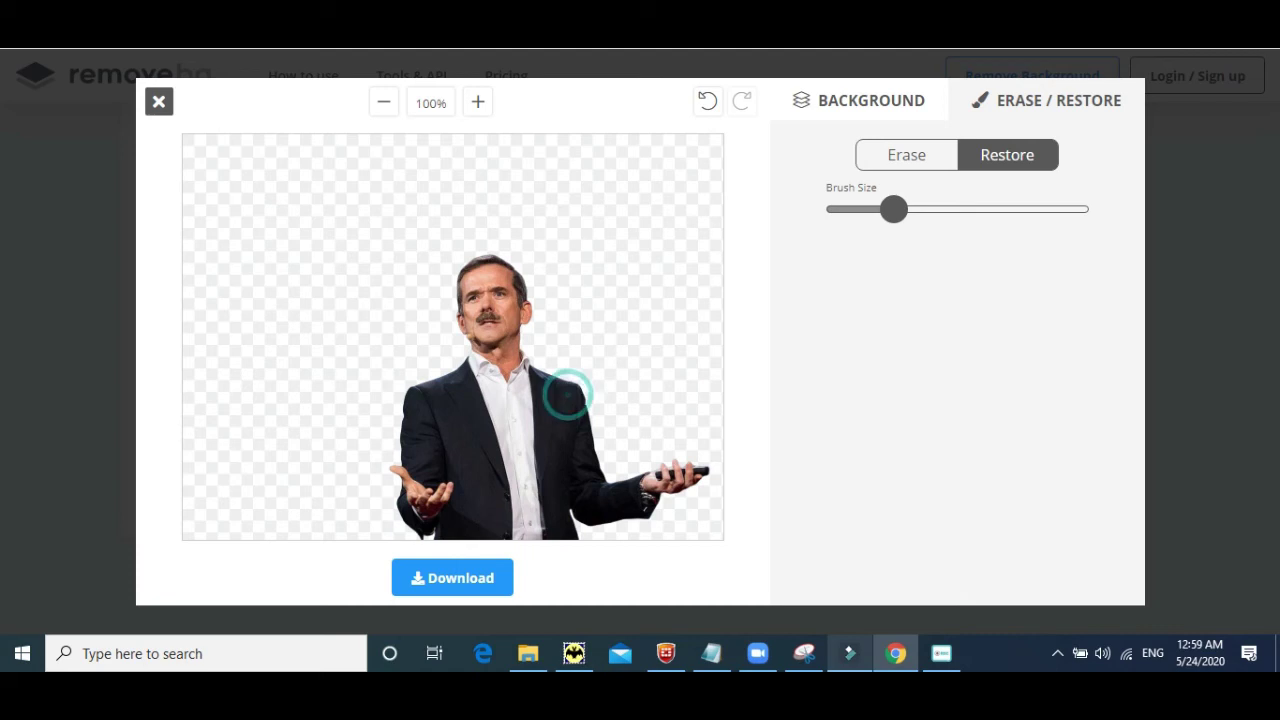
click(572, 410)
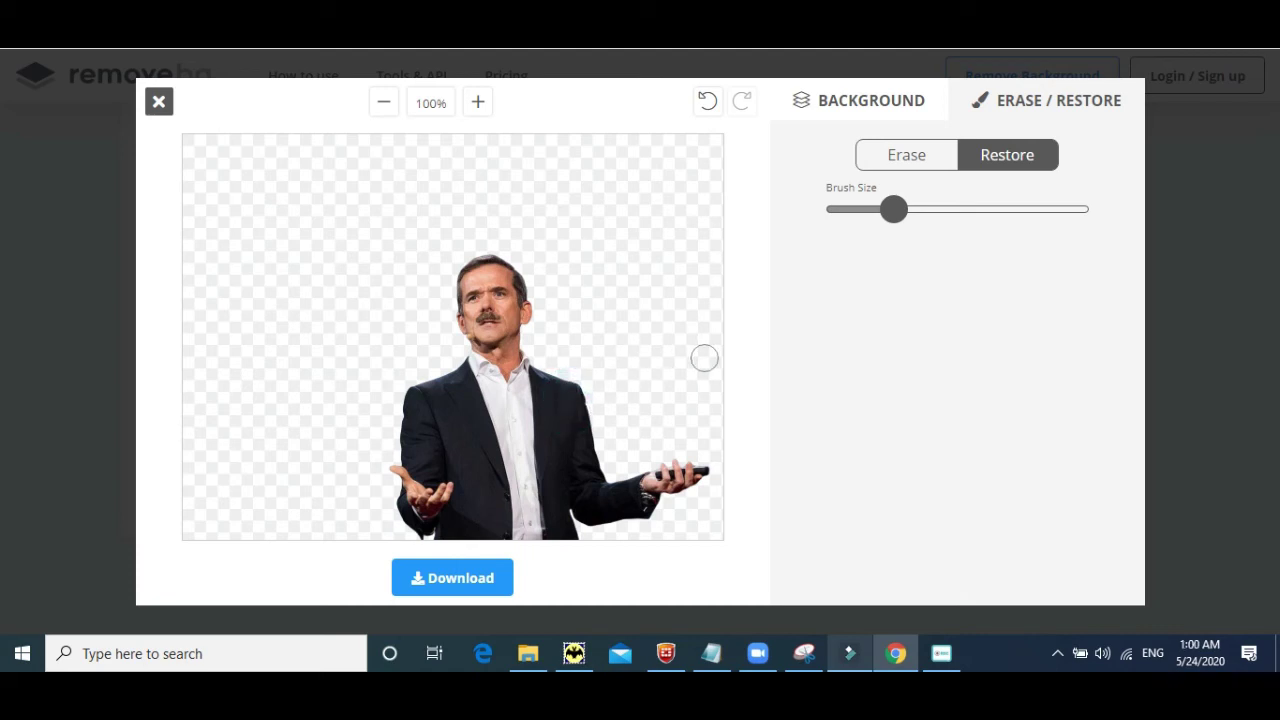
click(468, 576)
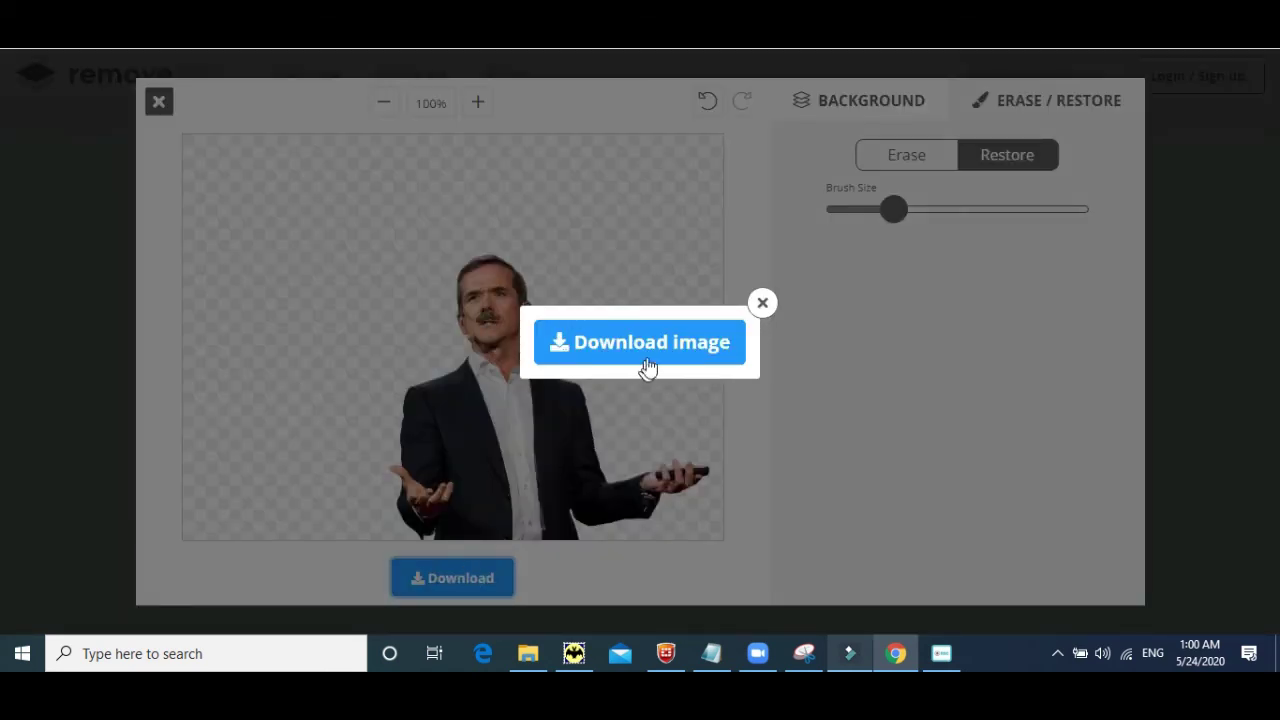
Download the edited cut-out as a PNG, dismiss the prompt and close the editor.
click(648, 368)
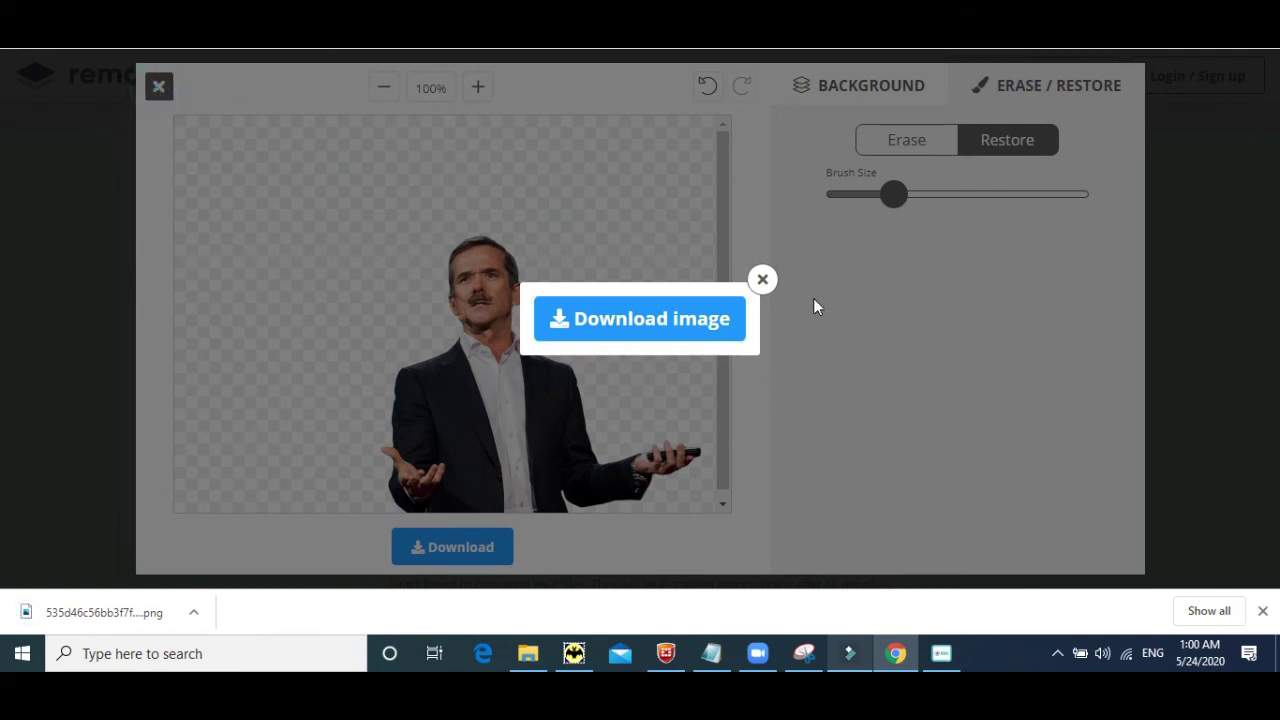
click(764, 281)
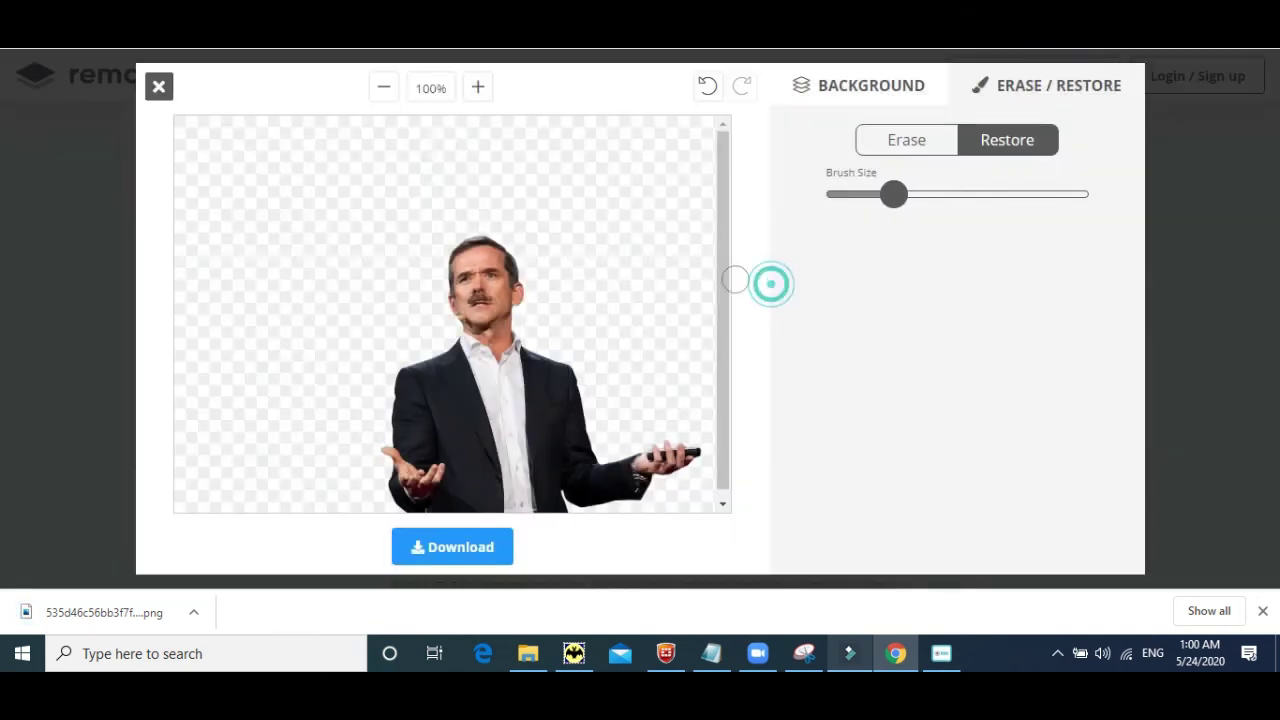
click(158, 86)
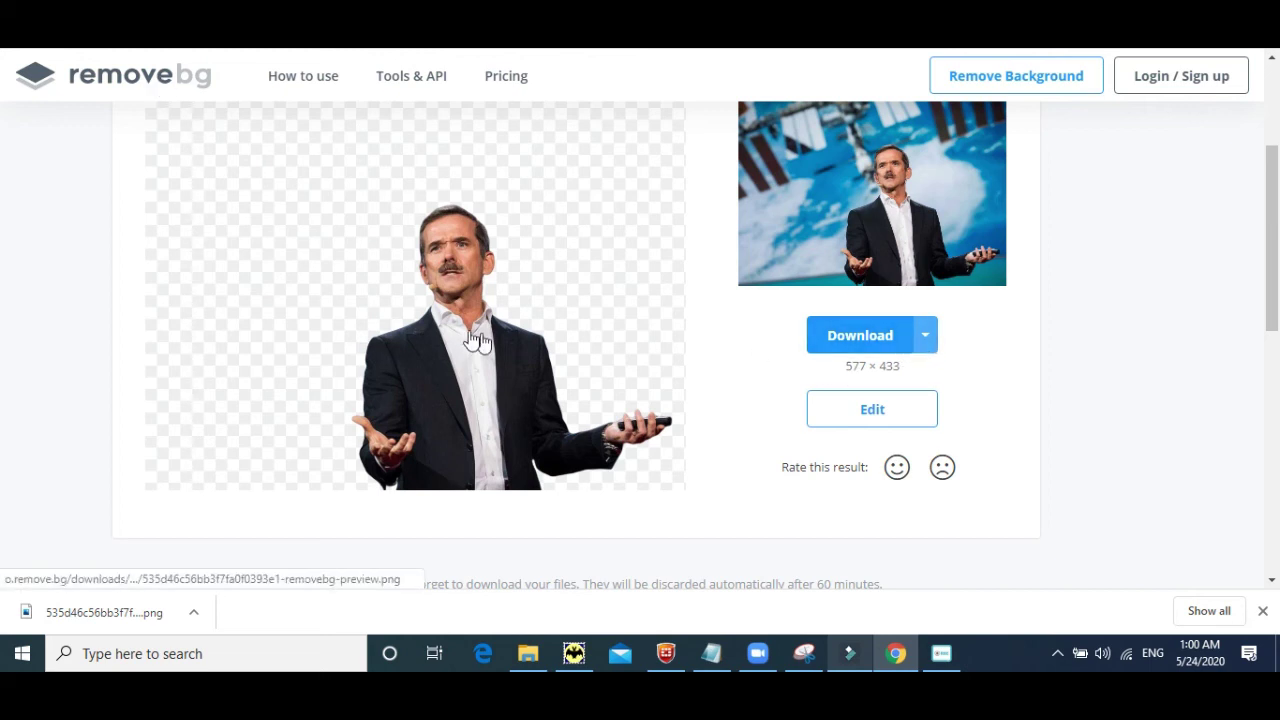
Show the download size options: Preview 577 × 433 or Full 1100 × 825.
click(932, 345)
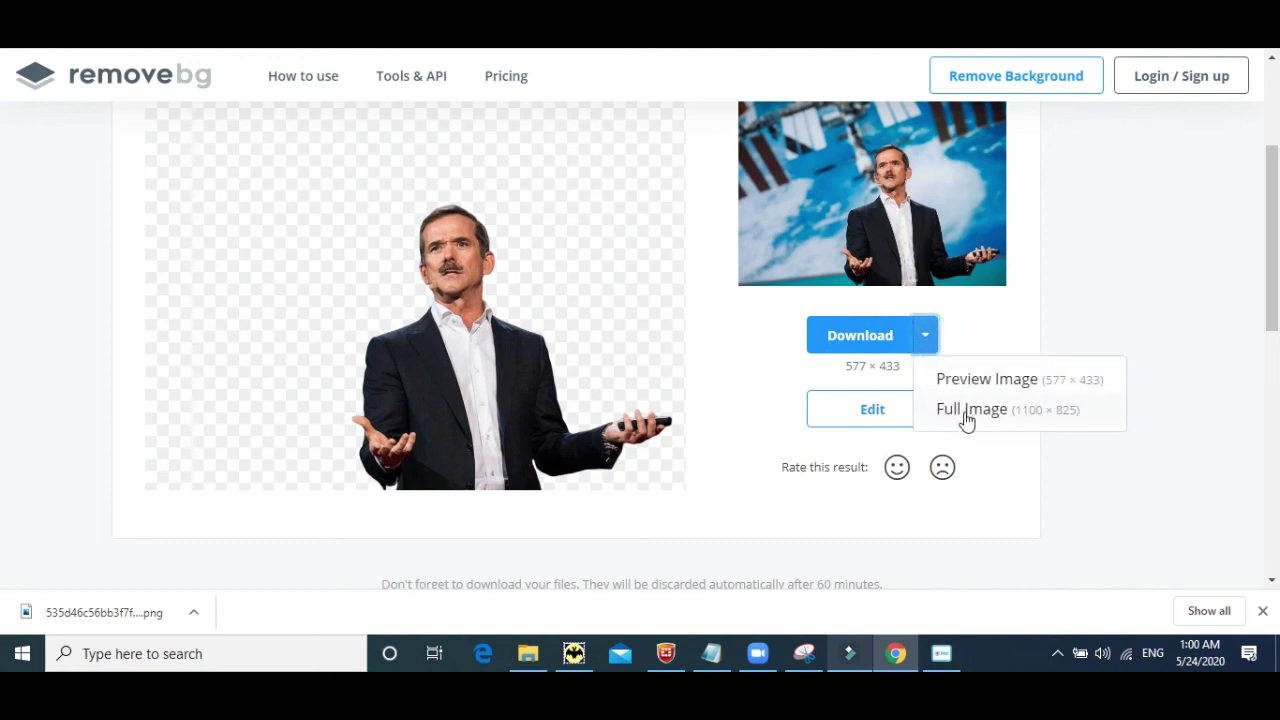